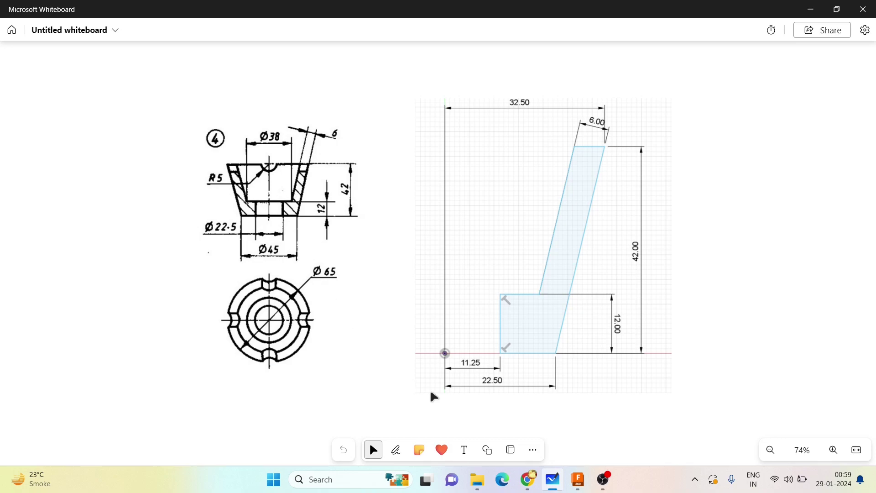
Close the Data panel and start a new sketch on the front XZ plane.
{"action": "left_click", "coordinate": [578, 481]}
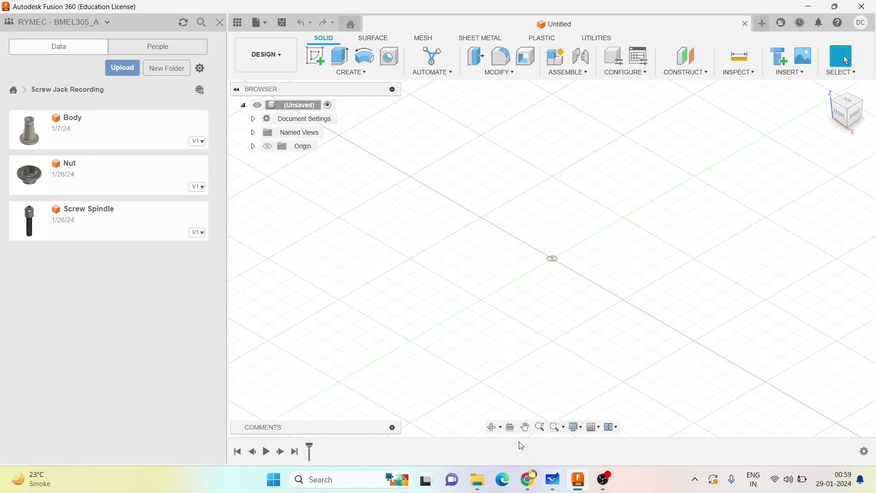
{"action": "left_click", "coordinate": [216, 21]}
{"action": "left_click", "coordinate": [90, 64]}
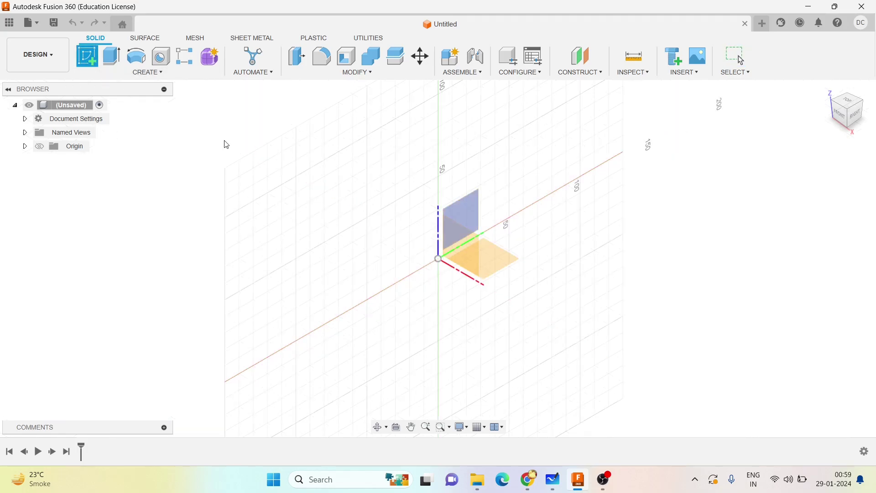
{"action": "left_click", "coordinate": [453, 239]}
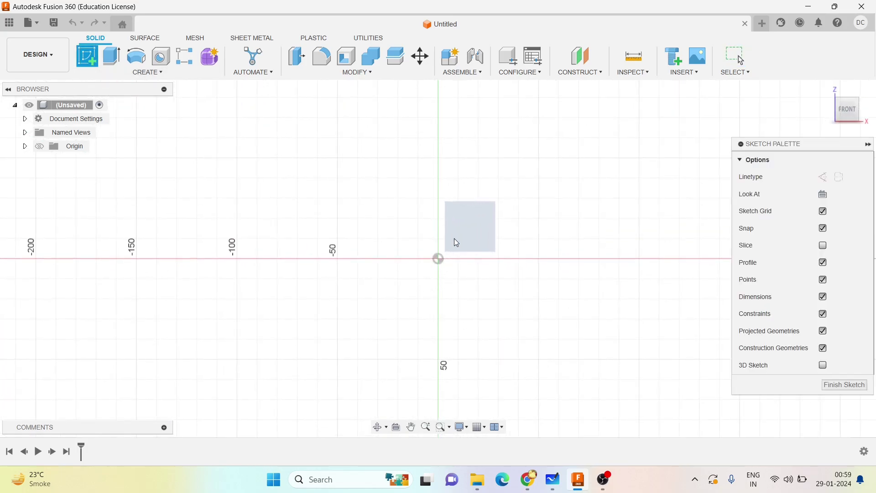
{"action": "key", "text": "alt+Tab"}
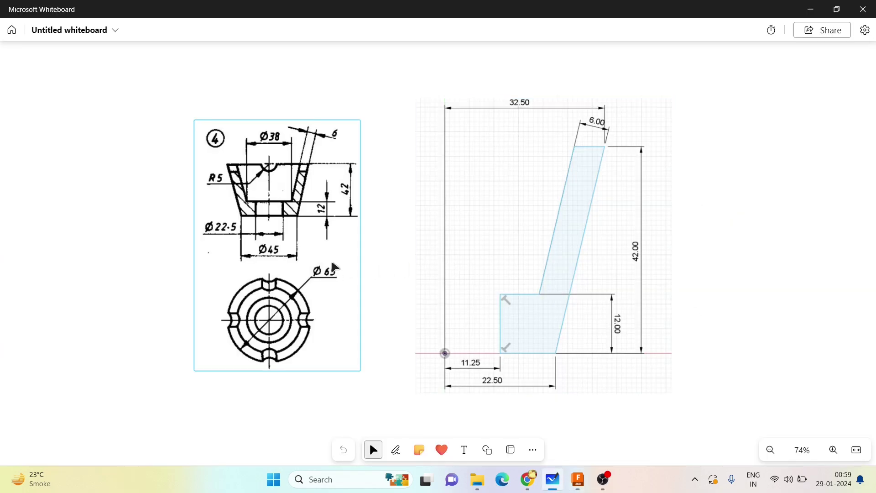
{"action": "key", "text": "alt+Tab"}
Draw an 11.25 mm horizontal line from the origin, then a 12 mm vertical line.
{"action": "left_click", "coordinate": [87, 57]}
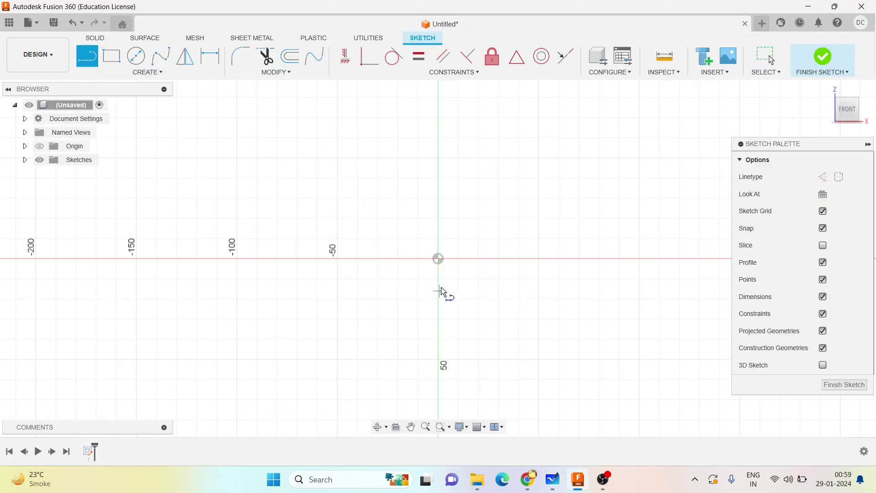
{"action": "left_click", "coordinate": [438, 259]}
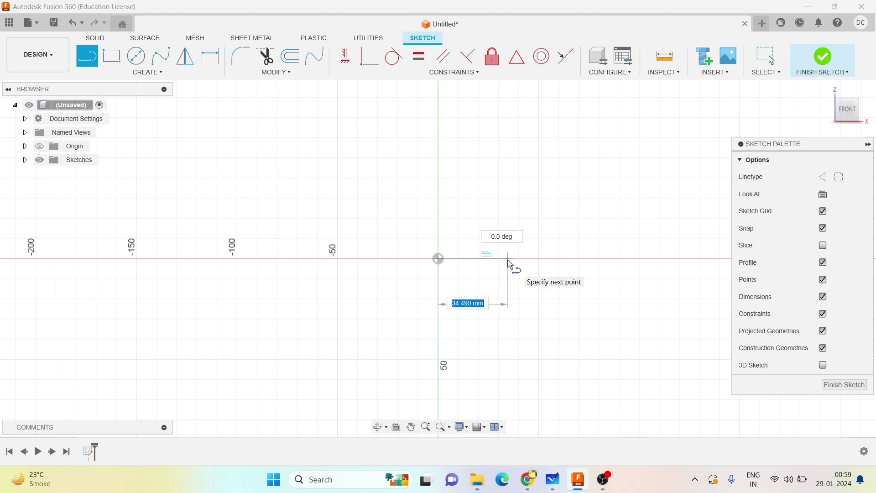
{"action": "type", "text": "11.25"}
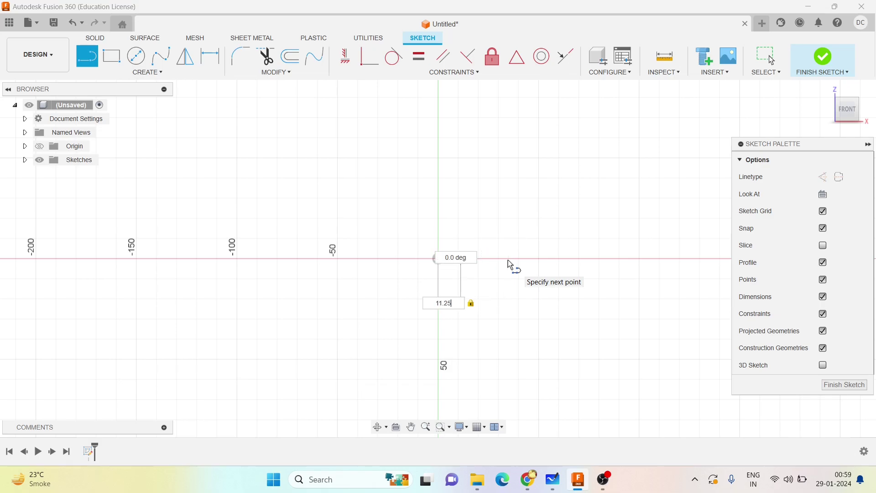
{"action": "key", "text": "Return"}
{"action": "key", "text": "Escape"}
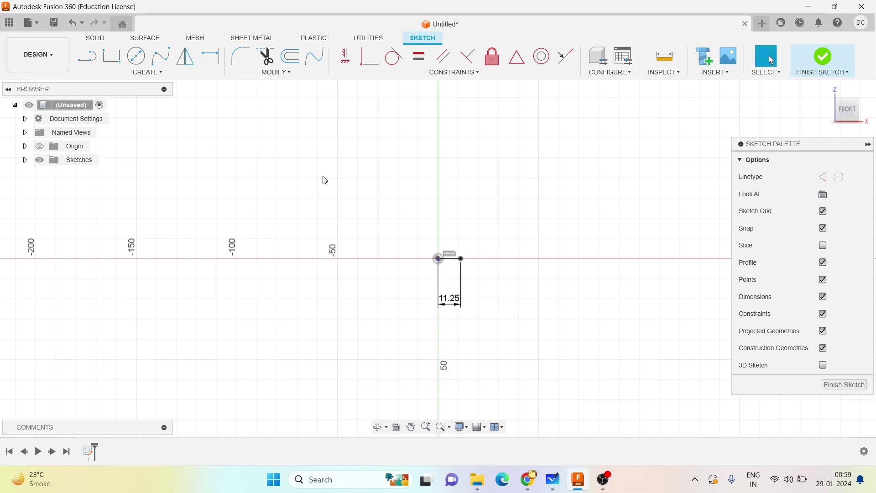
{"action": "left_click", "coordinate": [87, 56]}
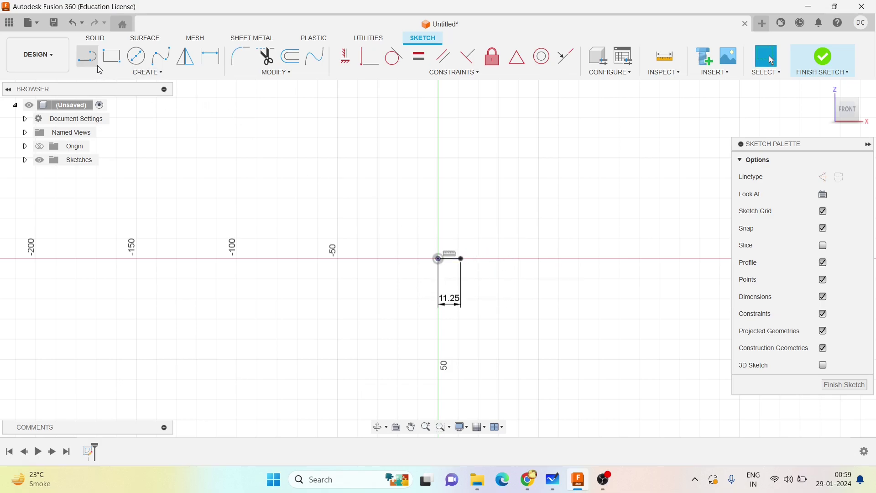
{"action": "left_click", "coordinate": [462, 259]}
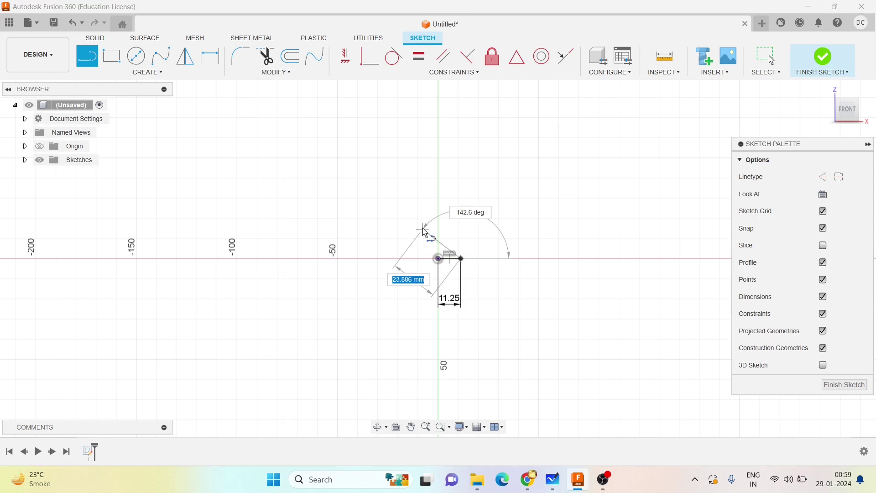
{"action": "type", "text": "12"}
{"action": "key", "text": "Tab"}
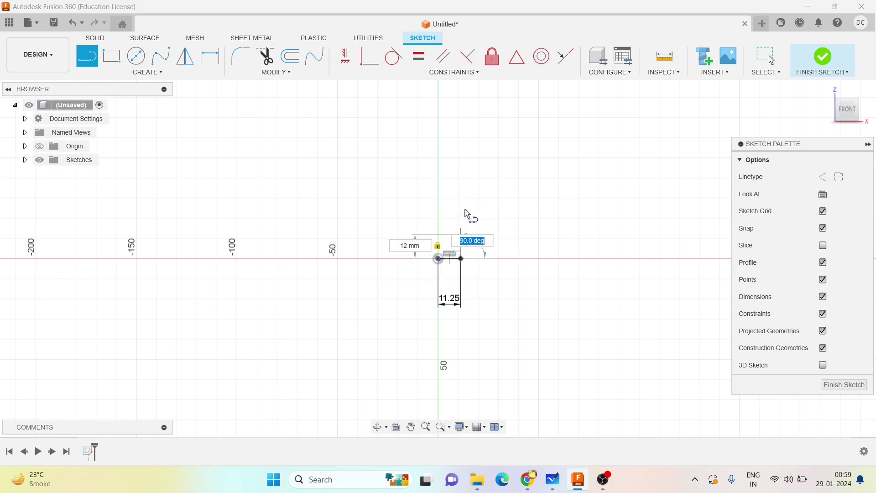
{"action": "left_click", "coordinate": [464, 223]}
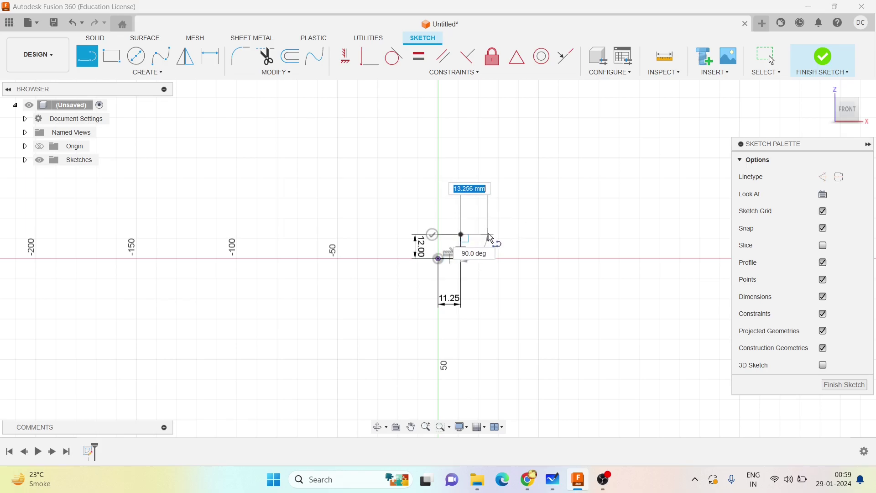
Finish the short top segment, then try a 45/2 line from the origin and undo it.
{"action": "left_click", "coordinate": [493, 256]}
{"action": "key", "text": "Escape"}
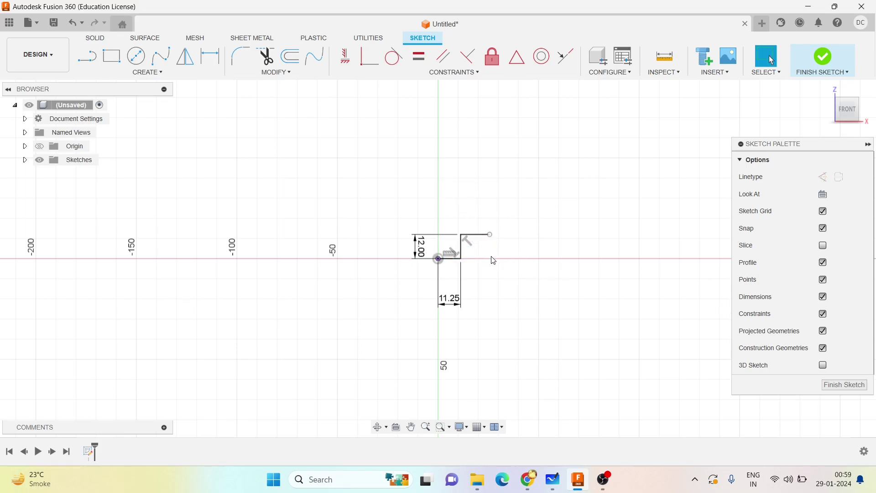
{"action": "left_click", "coordinate": [86, 57]}
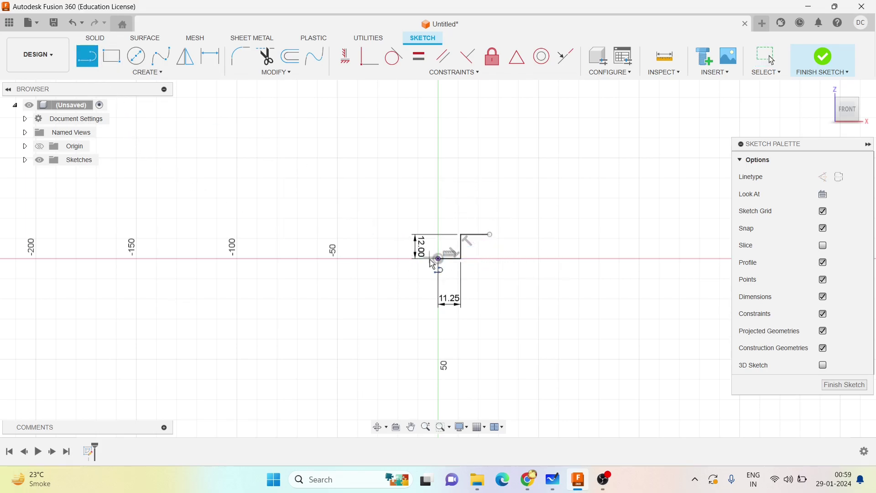
{"action": "left_click", "coordinate": [446, 267]}
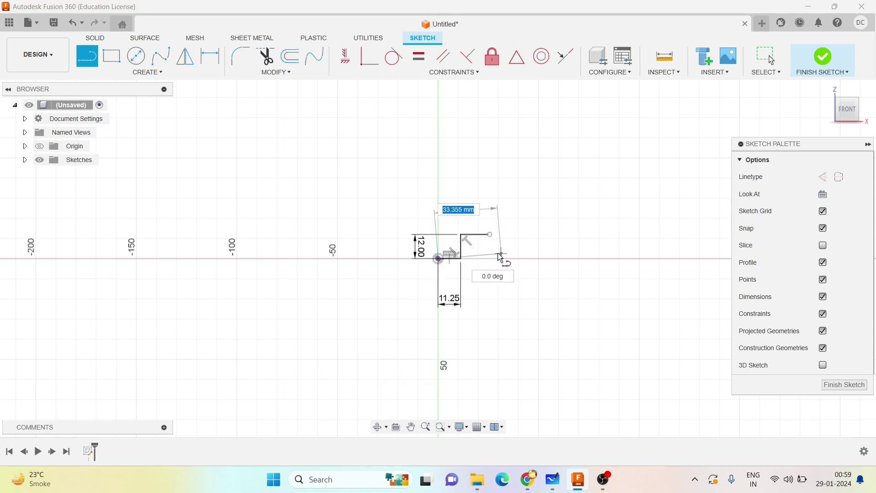
{"action": "type", "text": "45/2"}
{"action": "key", "text": "Return"}
{"action": "key", "text": "Escape"}
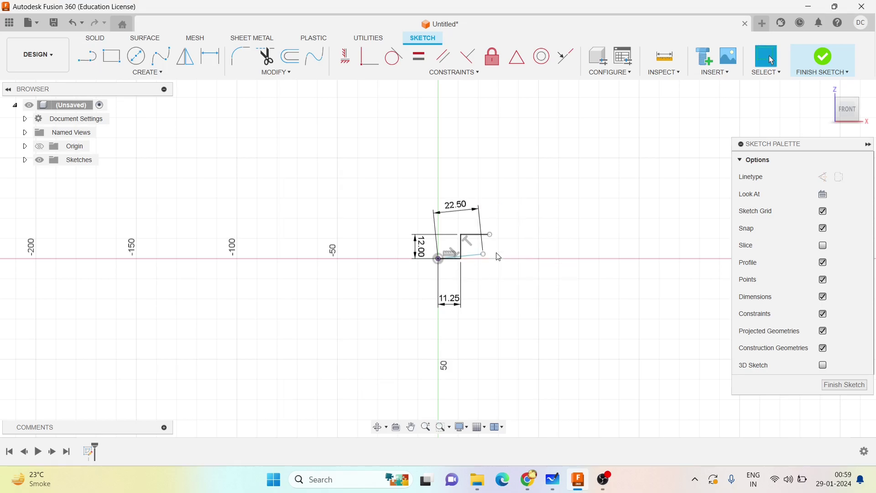
{"action": "key", "text": "ctrl+z"}
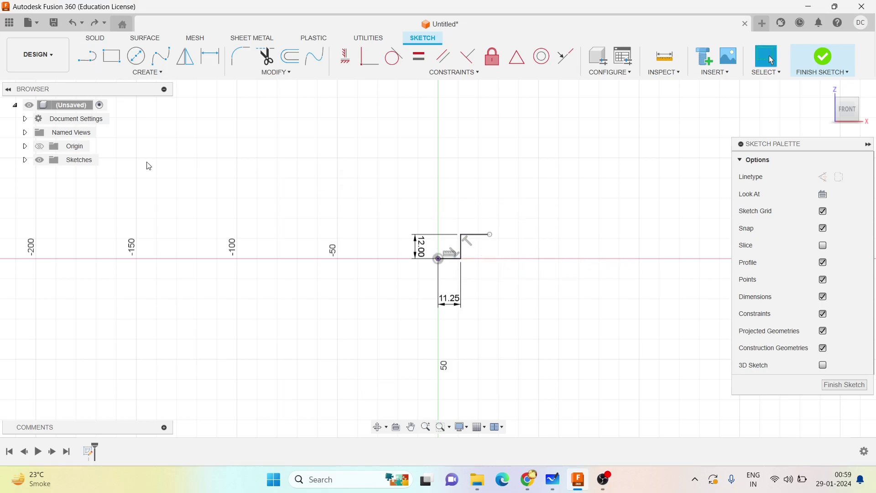
Draw a 22.50 mm (45/2) horizontal base line from the origin.
{"action": "left_click", "coordinate": [87, 57]}
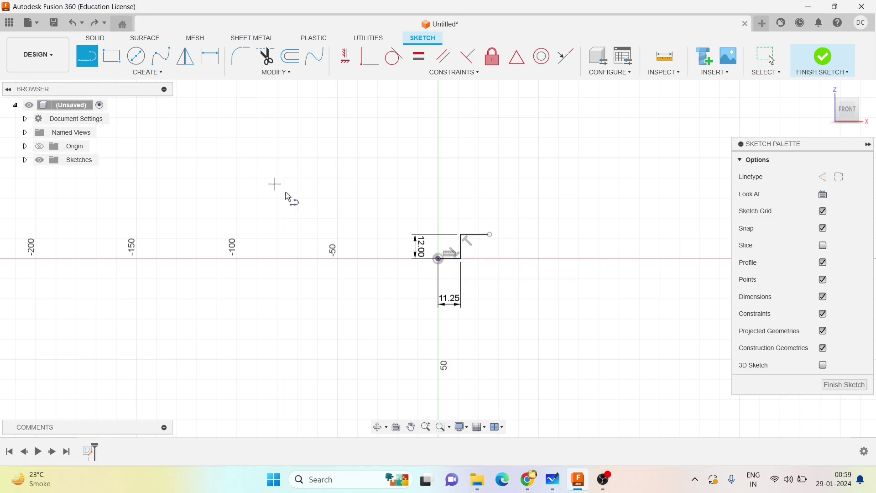
{"action": "left_click", "coordinate": [438, 258]}
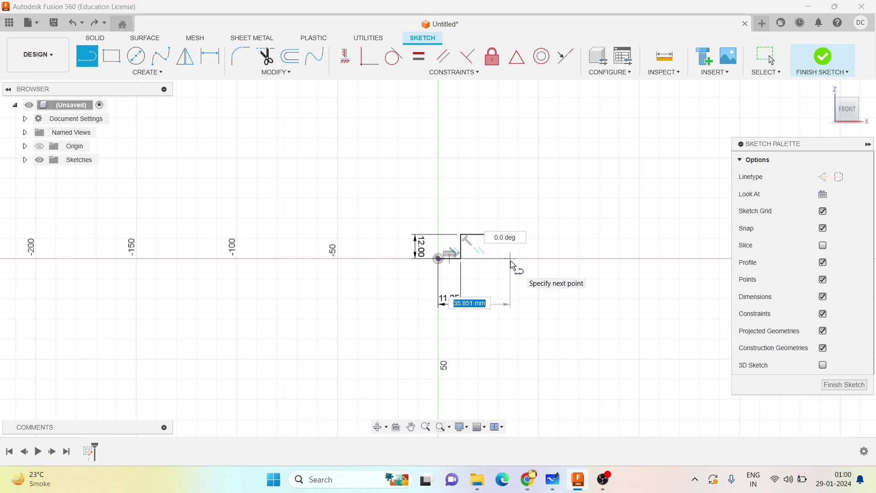
{"action": "type", "text": "45/2"}
{"action": "key", "text": "Tab"}
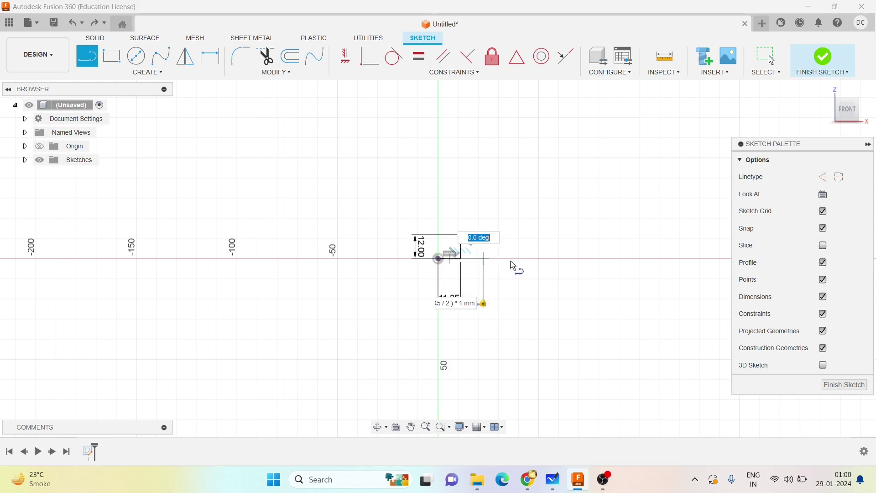
{"action": "key", "text": "Return"}
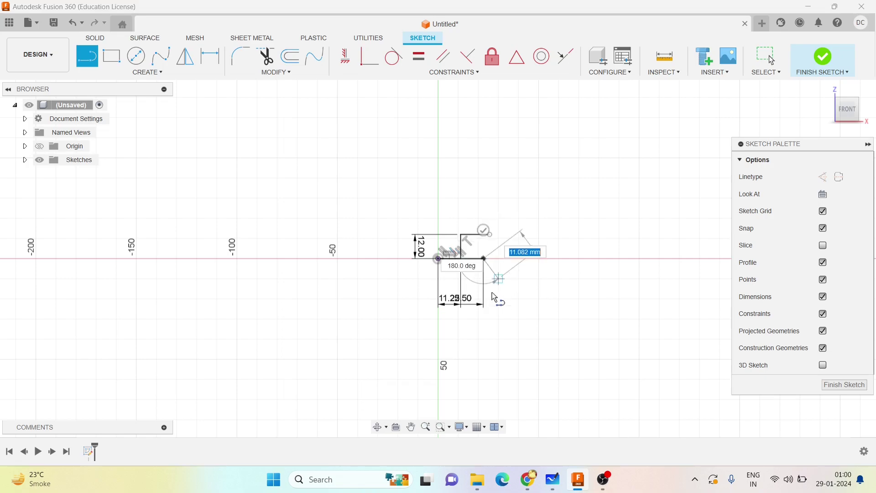
{"action": "key", "text": "Escape"}
Draw a 42 mm vertical line at 90° and a 32.50 mm top line.
{"action": "left_click", "coordinate": [92, 66]}
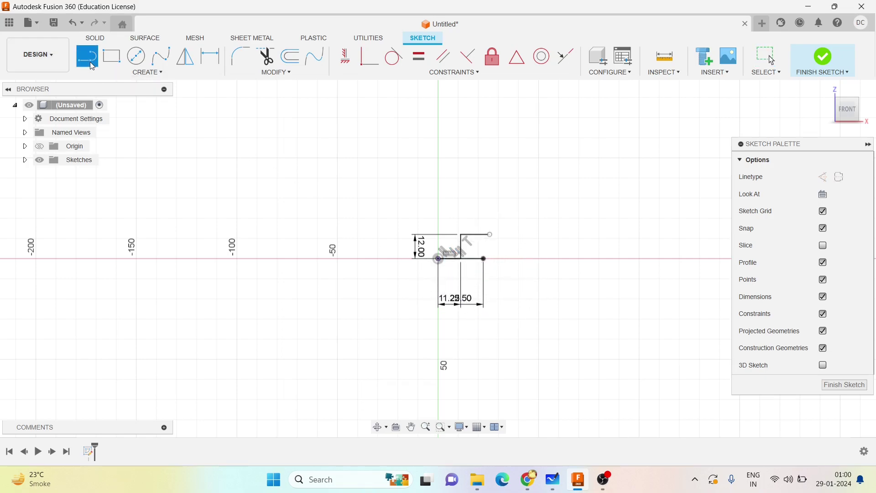
{"action": "left_click", "coordinate": [439, 258]}
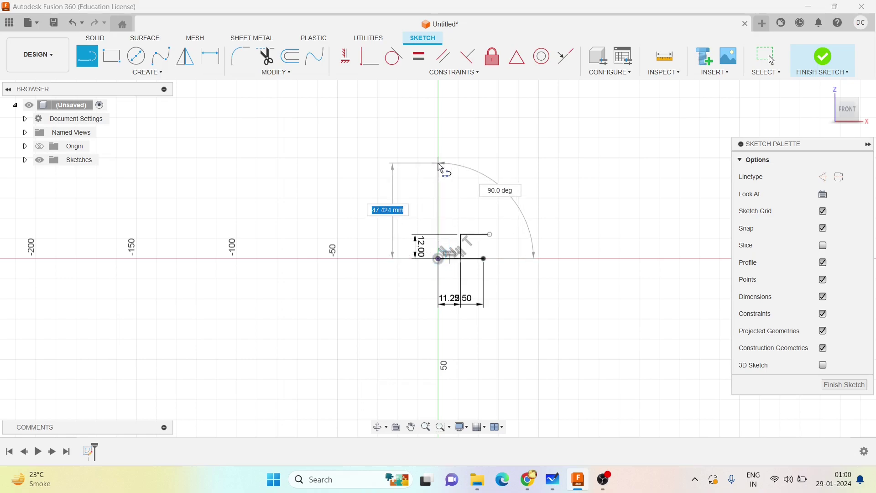
{"action": "type", "text": "42"}
{"action": "key", "text": "Tab"}
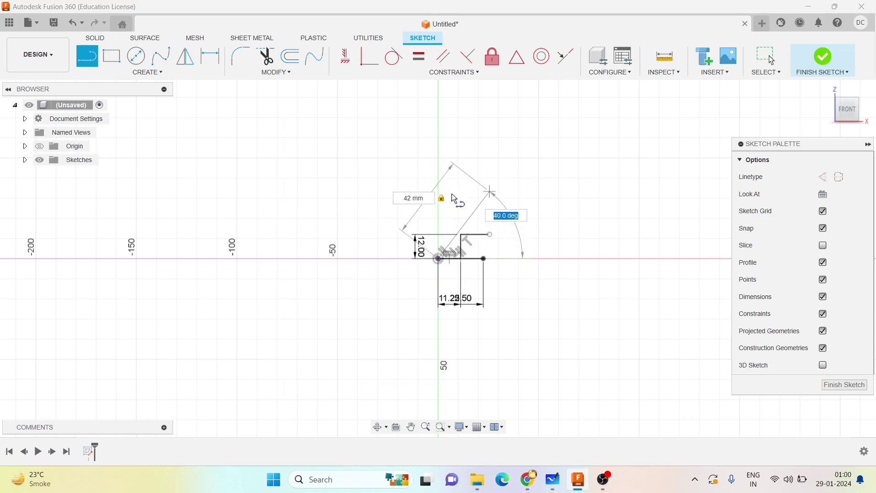
{"action": "type", "text": "90"}
{"action": "key", "text": "Return"}
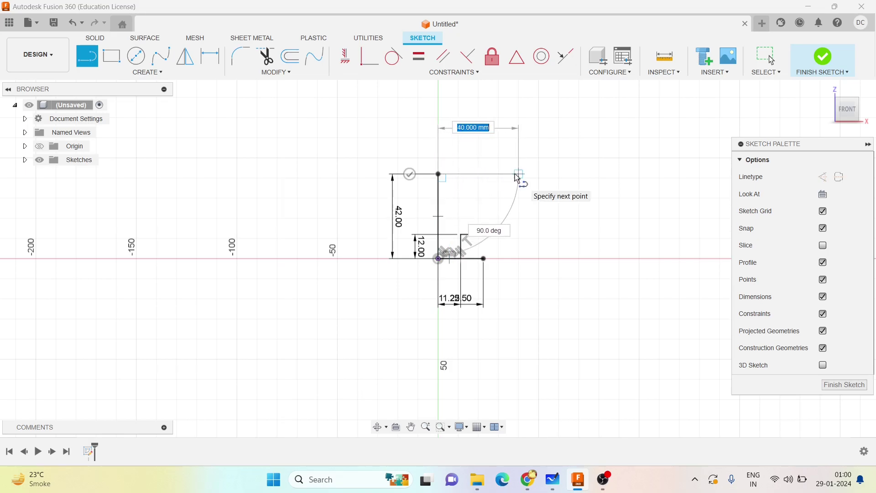
{"action": "type", "text": "65/2"}
{"action": "key", "text": "Tab"}
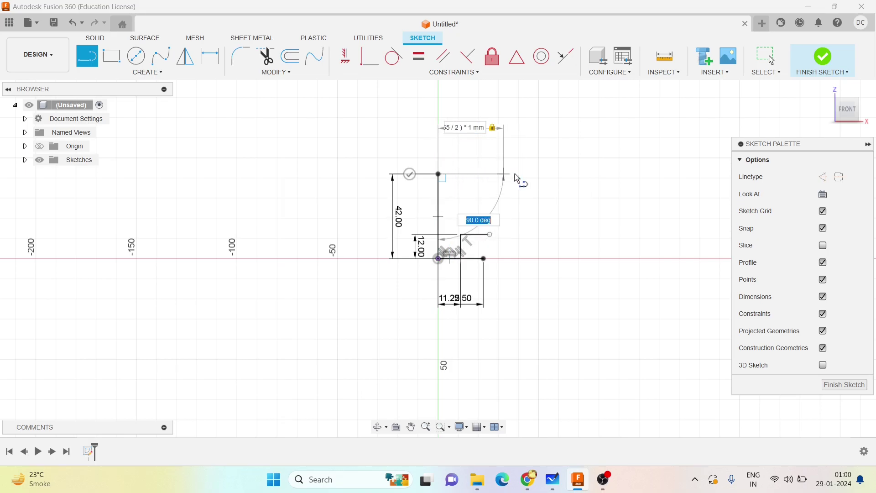
{"action": "key", "text": "Return"}
Close the profile at the bottom endpoint and offset the slanted edge 6 mm inward.
{"action": "left_click", "coordinate": [485, 258]}
{"action": "key", "text": "Escape"}
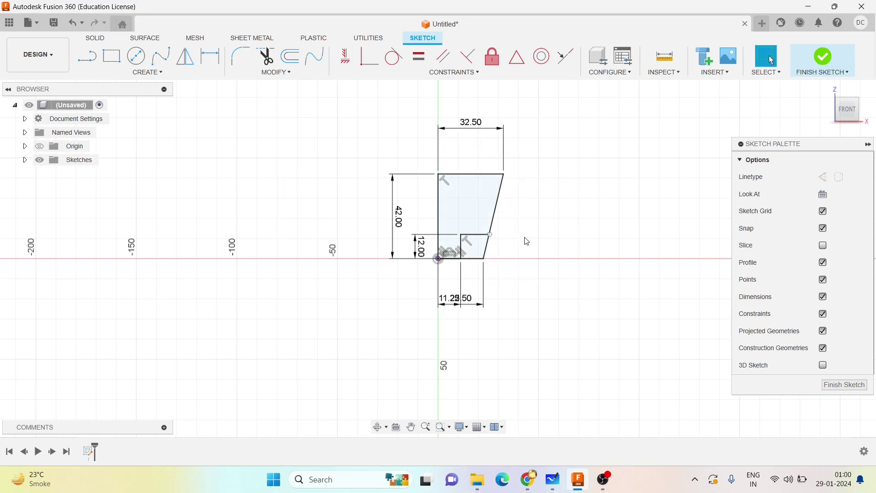
{"action": "scroll", "coordinate": [525, 226], "scroll_direction": "up", "scroll_amount": 5}
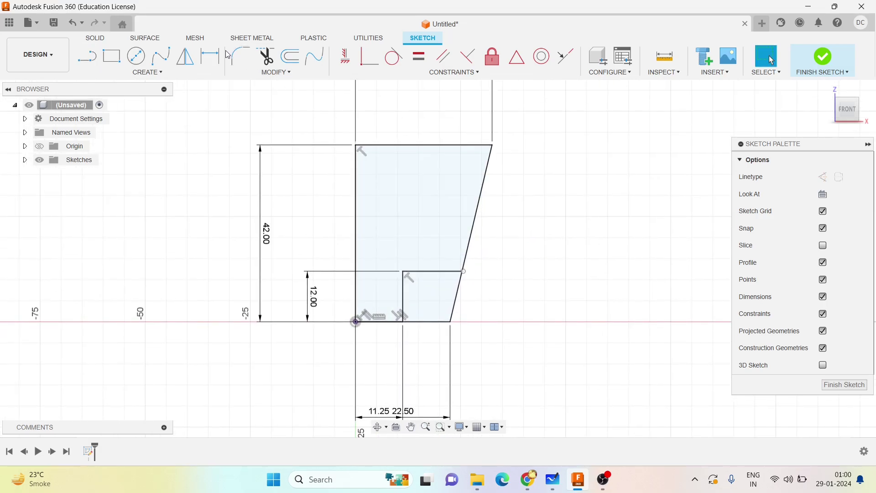
{"action": "scroll", "coordinate": [374, 197], "scroll_direction": "down", "scroll_amount": 2}
{"action": "key", "text": "o"}
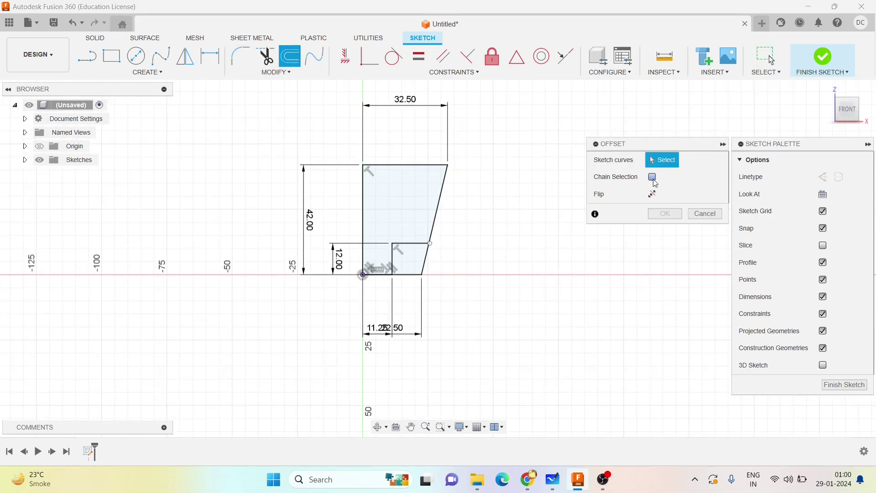
{"action": "left_click", "coordinate": [435, 216]}
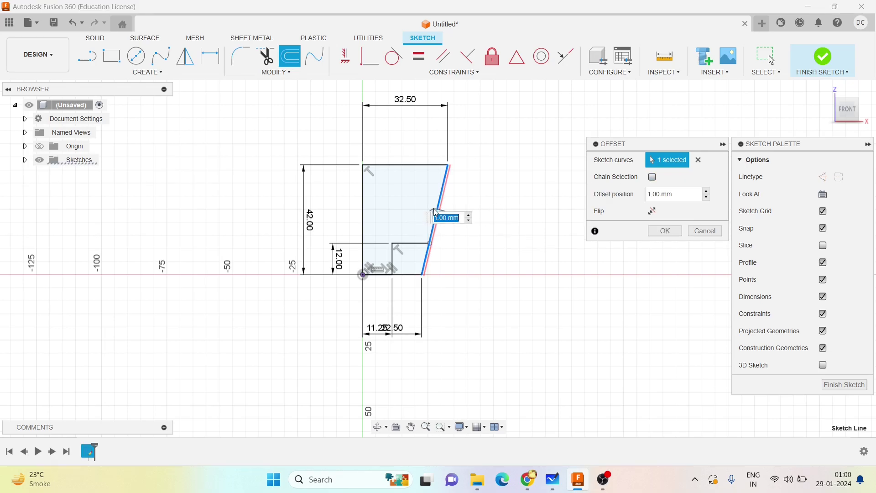
{"action": "left_click_drag", "start_coordinate": [438, 214], "coordinate": [426, 213]}
{"action": "left_click", "coordinate": [683, 195]}
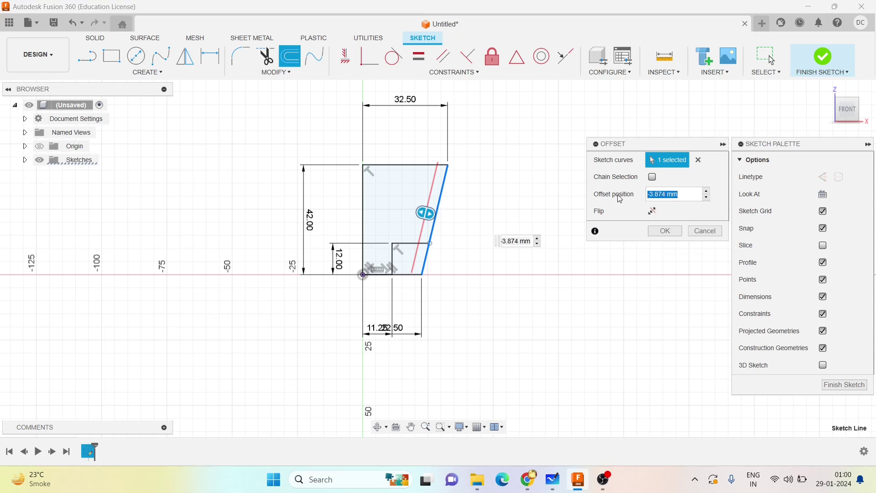
{"action": "type", "text": "-6"}
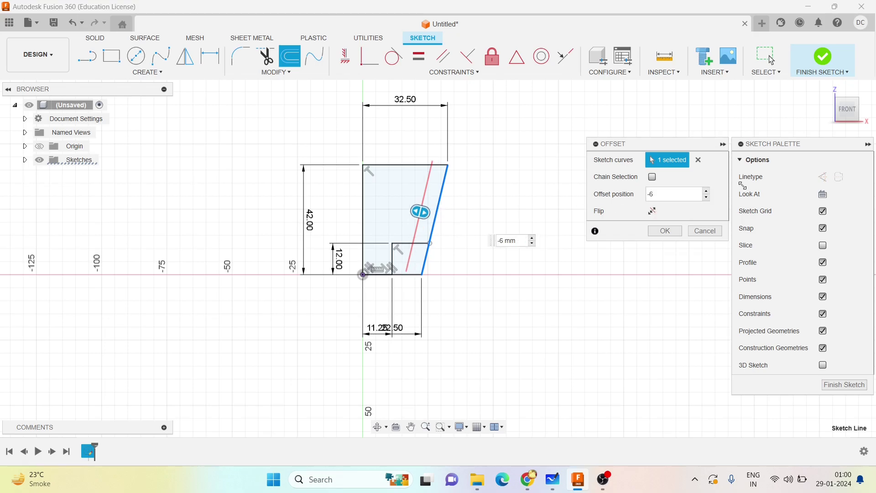
{"action": "left_click", "coordinate": [665, 231]}
Trim the offset line's overhang and the inner part of the top edge.
{"action": "scroll", "coordinate": [470, 243], "scroll_direction": "up", "scroll_amount": 3}
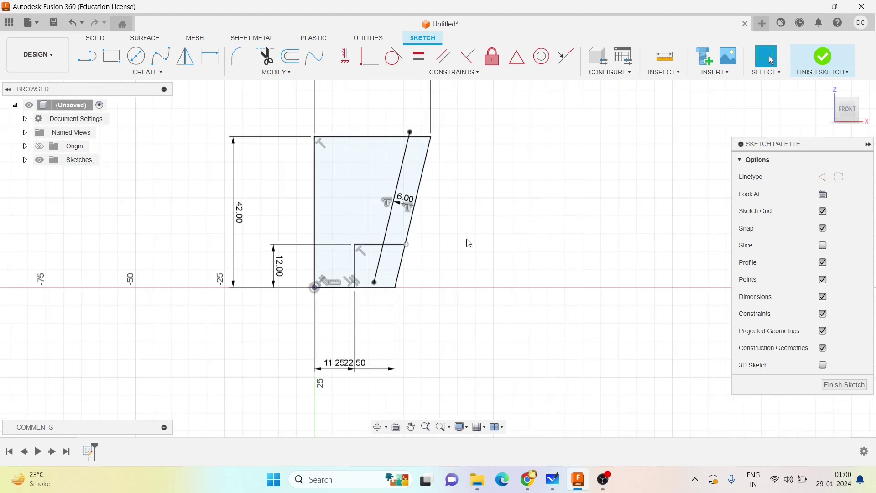
{"action": "scroll", "coordinate": [440, 227], "scroll_direction": "up", "scroll_amount": 3}
{"action": "middle_click_drag", "start_coordinate": [430, 211], "coordinate": [514, 303]}
{"action": "scroll", "coordinate": [511, 301], "scroll_direction": "down", "scroll_amount": 1}
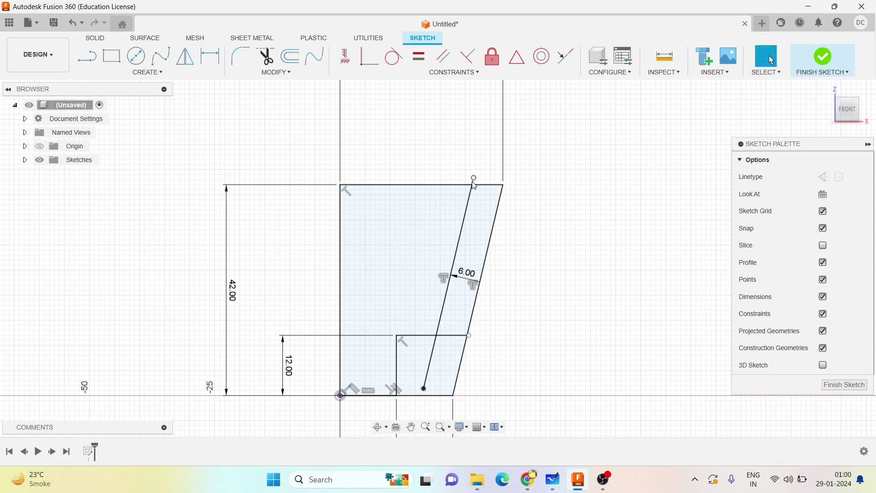
{"action": "left_click", "coordinate": [270, 62]}
{"action": "scroll", "coordinate": [488, 240], "scroll_direction": "up", "scroll_amount": 3}
{"action": "left_click", "coordinate": [461, 139]}
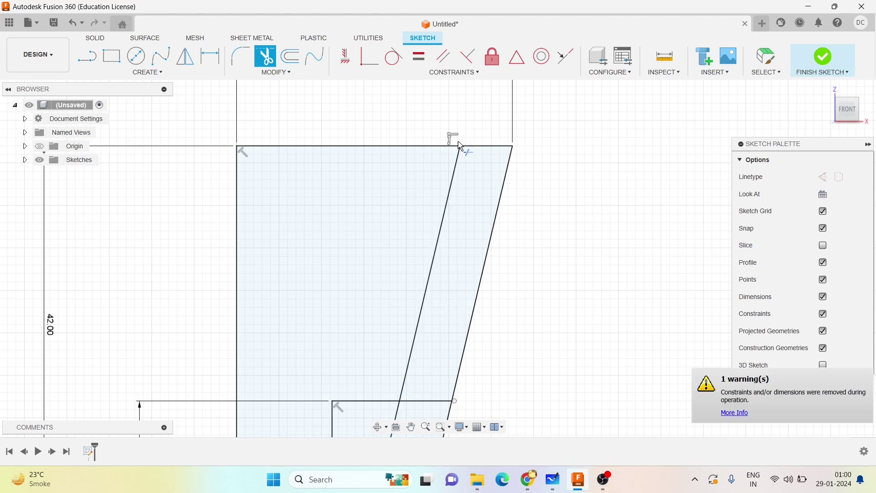
{"action": "left_click", "coordinate": [424, 145]}
Trim the leftover top-edge piece, the inner bottom segment and the vertical line.
{"action": "middle_click_drag", "start_coordinate": [404, 421], "coordinate": [472, 307]}
{"action": "left_click", "coordinate": [493, 288]}
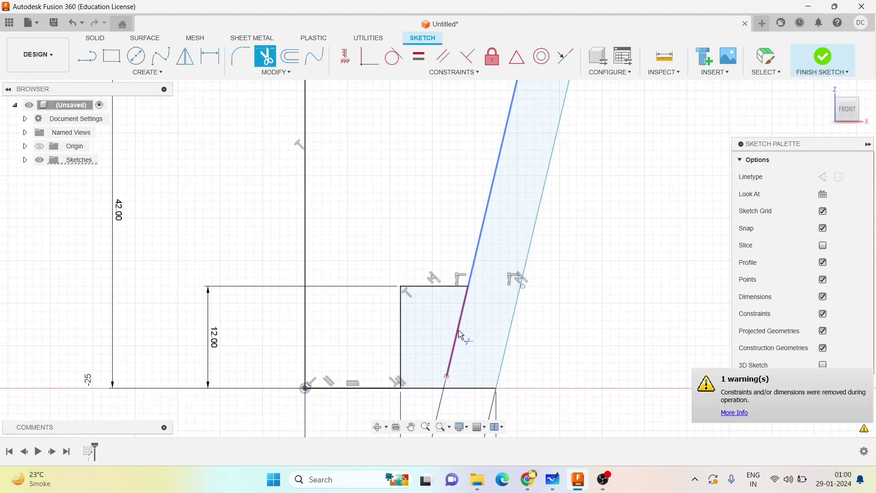
{"action": "middle_click_drag", "start_coordinate": [485, 358], "coordinate": [513, 250]}
{"action": "scroll", "coordinate": [434, 268], "scroll_direction": "down", "scroll_amount": 1}
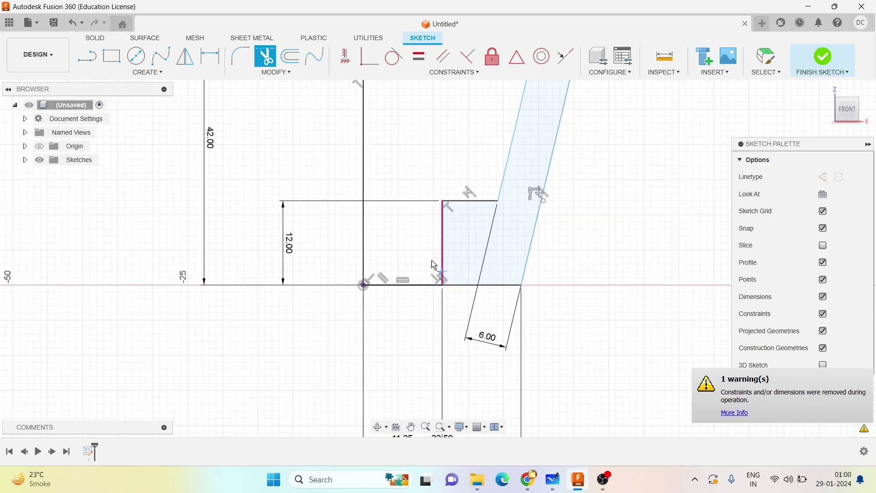
{"action": "left_click", "coordinate": [400, 292]}
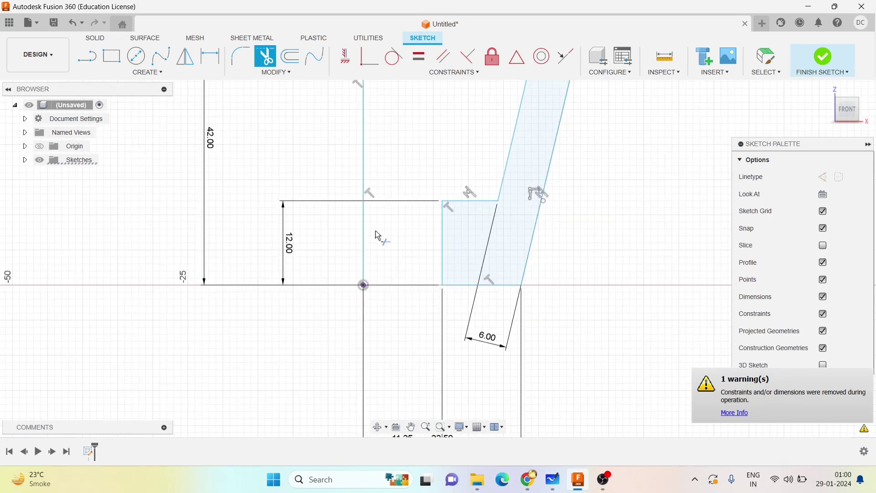
{"action": "left_click", "coordinate": [364, 201]}
{"action": "scroll", "coordinate": [480, 246], "scroll_direction": "down", "scroll_amount": 4}
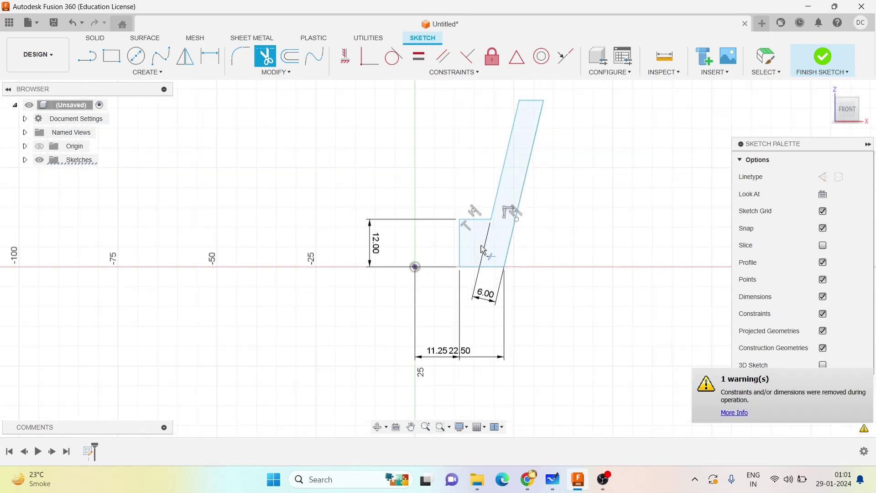
{"action": "middle_click_drag", "start_coordinate": [617, 191], "coordinate": [574, 263]}
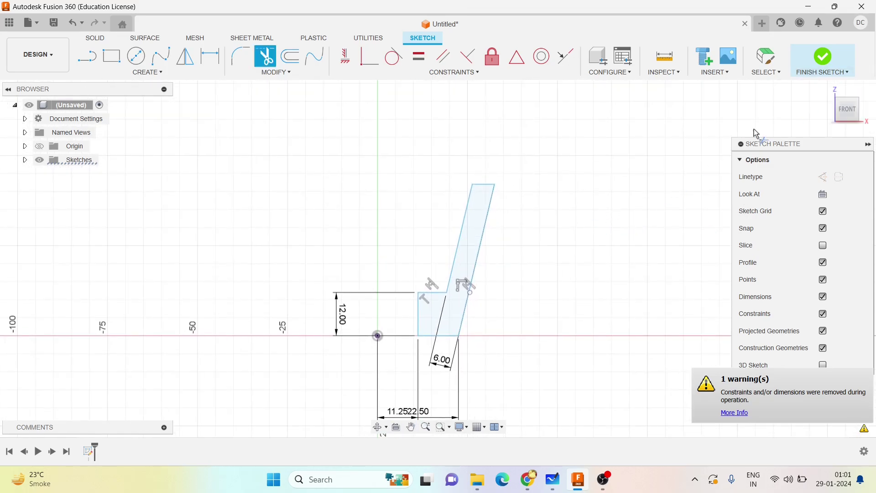
Finish the sketch and revolve the wall profile around the vertical axis into the cup body.
{"action": "left_click", "coordinate": [823, 57]}
{"action": "middle_click_drag", "start_coordinate": [611, 229], "coordinate": [579, 254], "text": "shift"}
{"action": "key", "text": "r"}
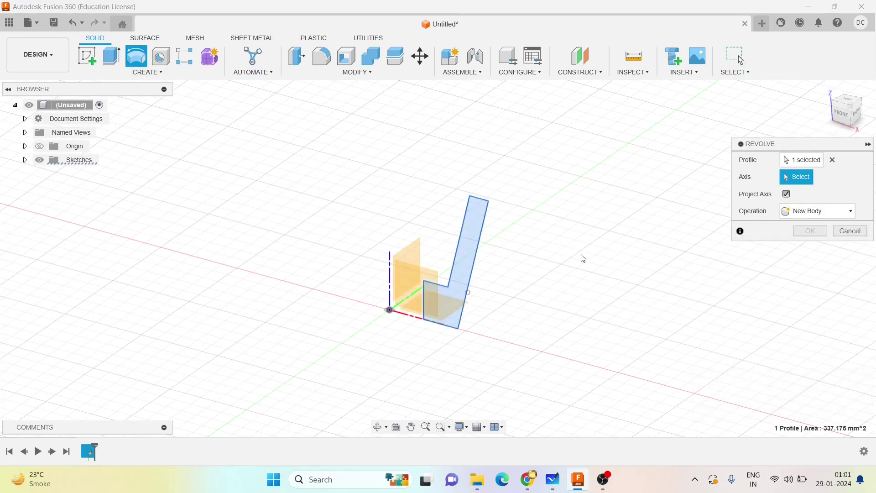
{"action": "left_click", "coordinate": [391, 280]}
{"action": "left_click", "coordinate": [808, 283]}
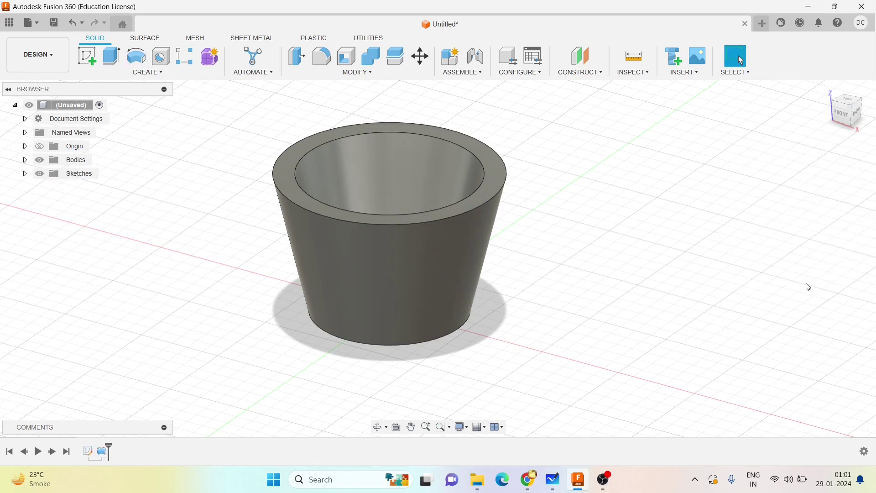
{"action": "left_click", "coordinate": [89, 54]}
Sketch a 10 mm diameter circle on the front plane, centred on the rim's midpoint.
{"action": "left_click", "coordinate": [427, 278]}
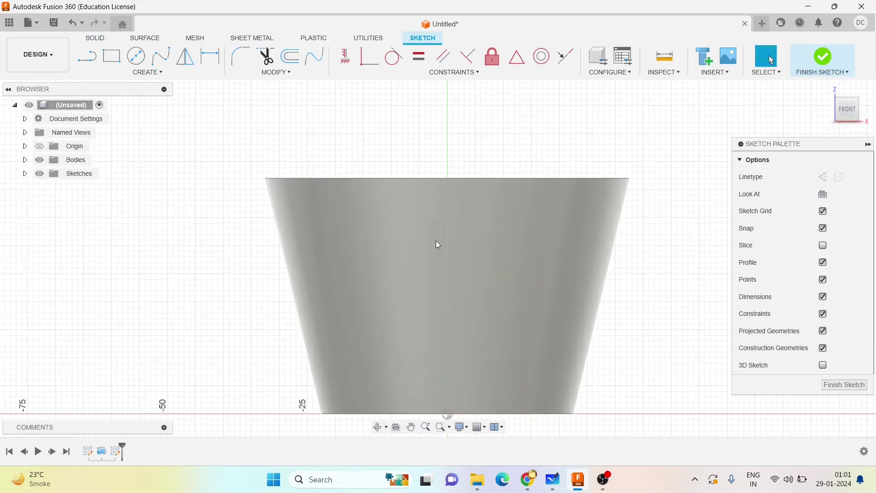
{"action": "key", "text": "c"}
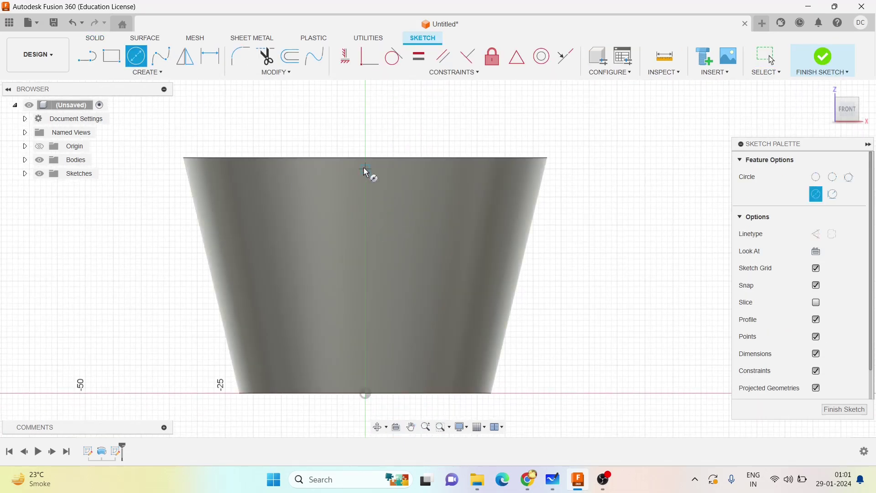
{"action": "left_click", "coordinate": [365, 160]}
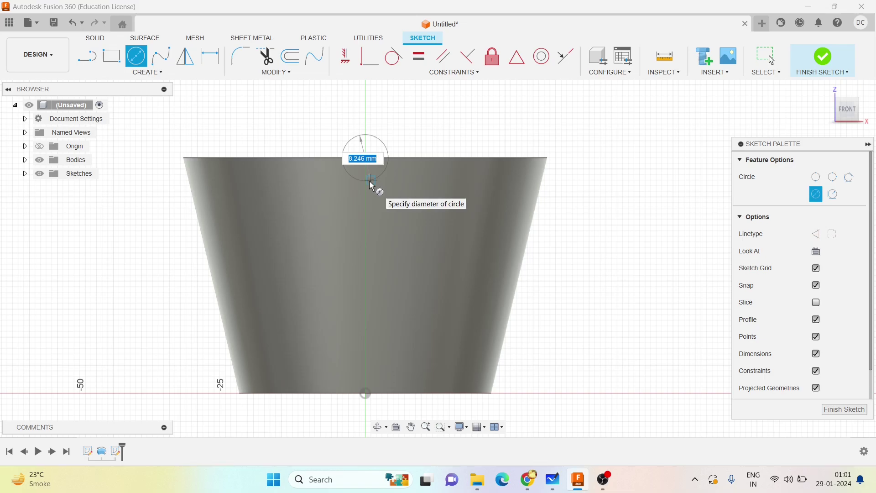
{"action": "type", "text": "10"}
{"action": "key", "text": "Return"}
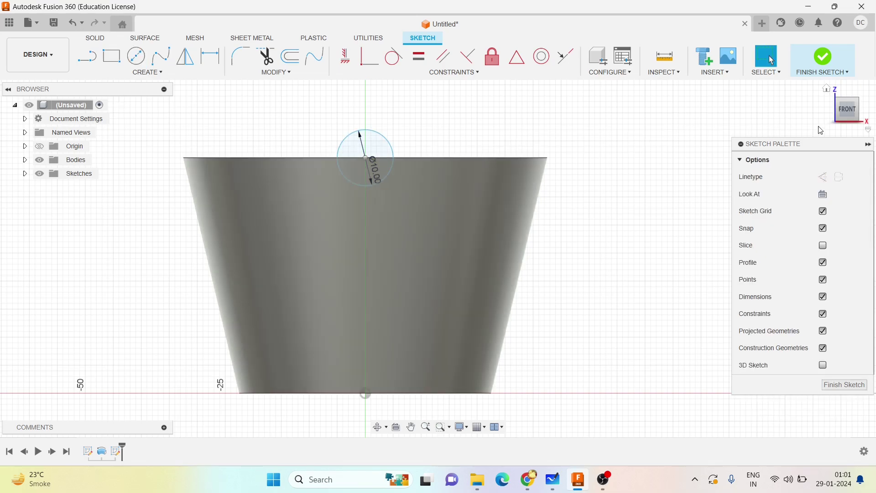
{"action": "left_click", "coordinate": [823, 57]}
Sketch a second circle on the other vertical plane, centred on the rim's top edge.
{"action": "mouse_move", "coordinate": [635, 232]}
{"action": "middle_mouse_down", "text": "shift"}
{"action": "mouse_move", "coordinate": [598, 247]}
{"action": "mouse_move", "coordinate": [594, 259]}
{"action": "middle_mouse_up", "text": "shift"}
{"action": "left_click", "coordinate": [87, 56]}
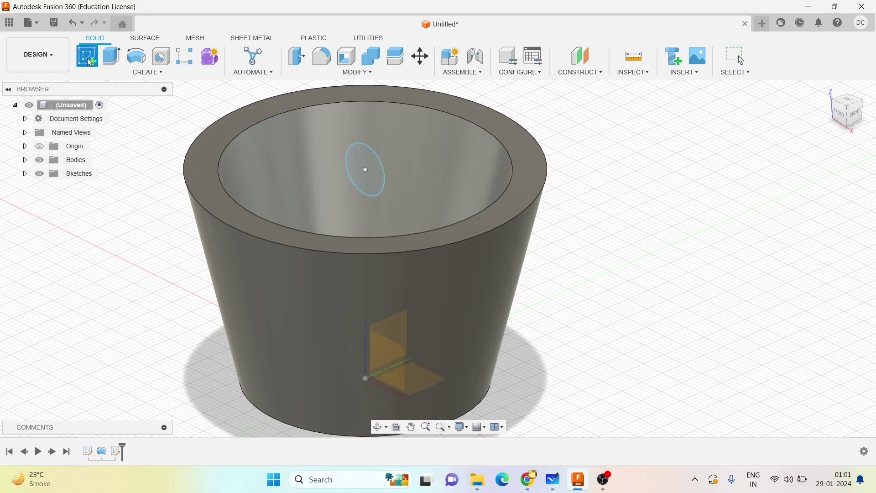
{"action": "left_click", "coordinate": [389, 322]}
{"action": "key", "text": "c"}
{"action": "left_click", "coordinate": [386, 190]}
{"action": "left_click", "coordinate": [385, 218]}
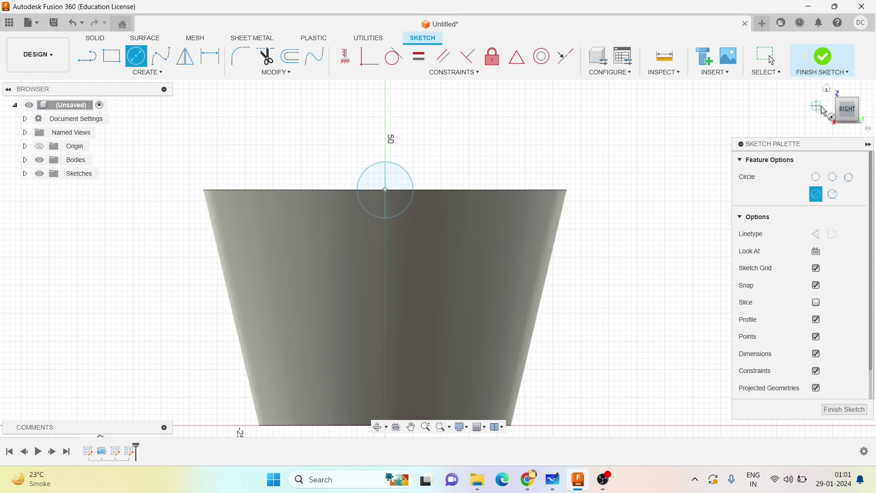
{"action": "left_click", "coordinate": [822, 57]}
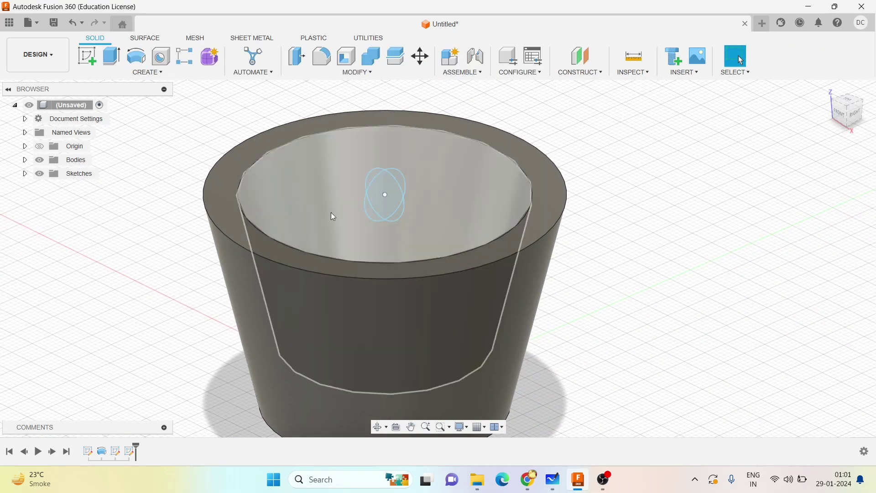
Cut the first circle two-sided through the wall (57 mm and 39 mm), notching the rim twice.
{"action": "key", "text": "e"}
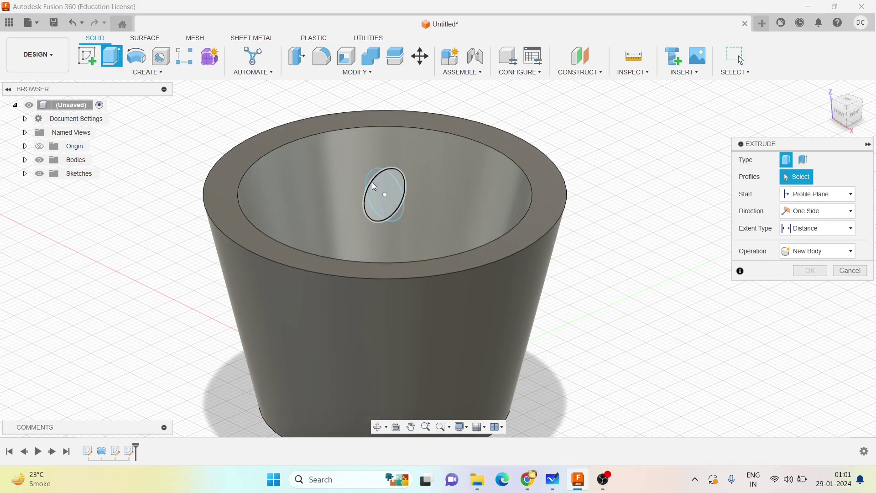
{"action": "left_click", "coordinate": [372, 183]}
{"action": "left_click", "coordinate": [816, 212]}
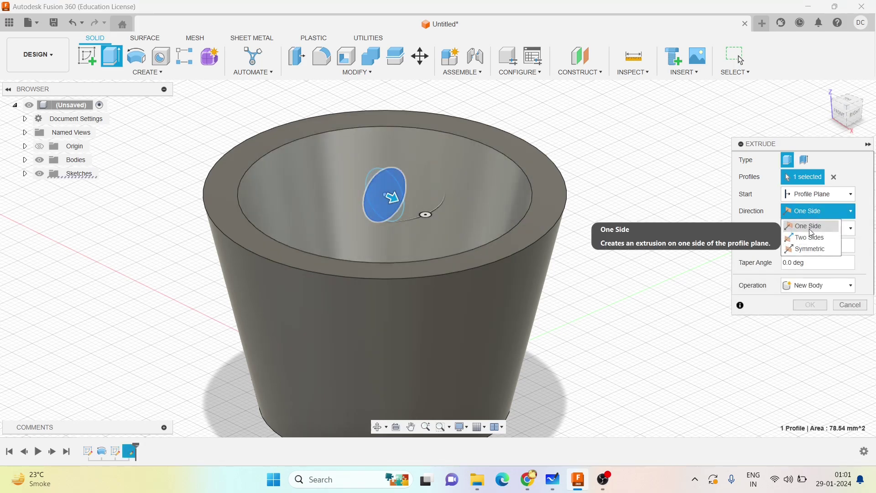
{"action": "left_click", "coordinate": [811, 237]}
{"action": "left_click", "coordinate": [810, 380]}
{"action": "left_click", "coordinate": [800, 408]}
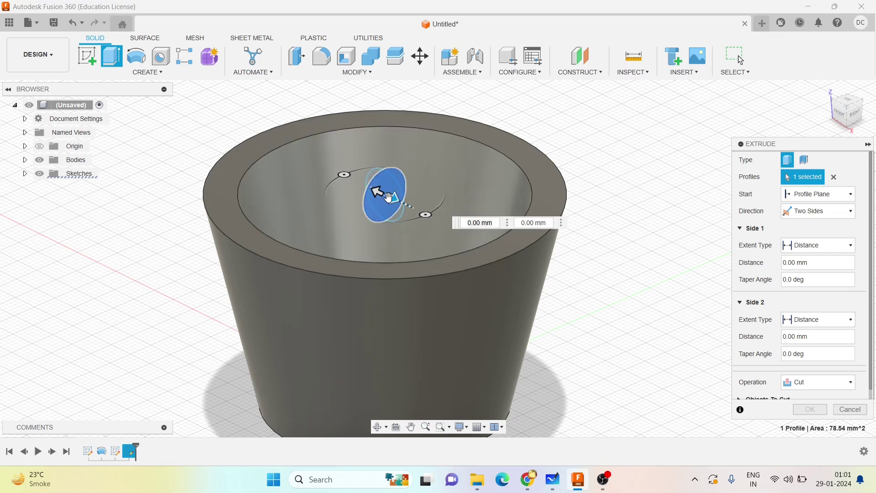
{"action": "left_click_drag", "start_coordinate": [390, 195], "coordinate": [612, 305]}
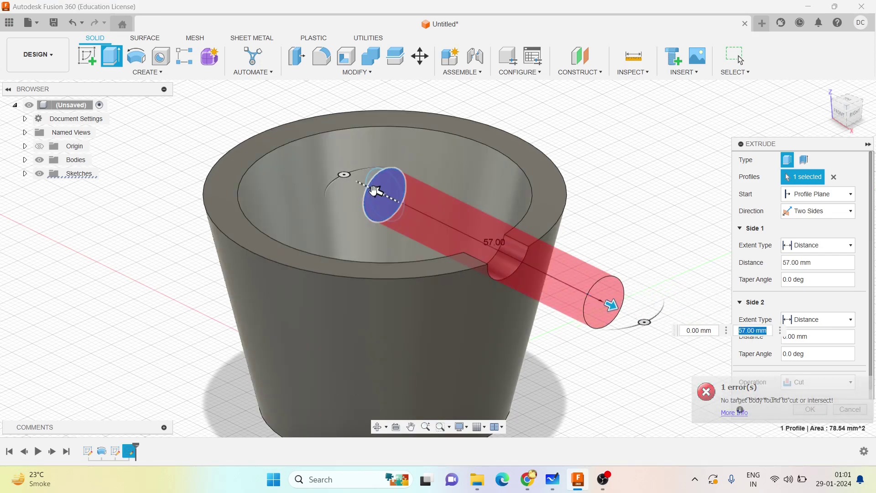
{"action": "left_click_drag", "start_coordinate": [377, 192], "coordinate": [227, 117]}
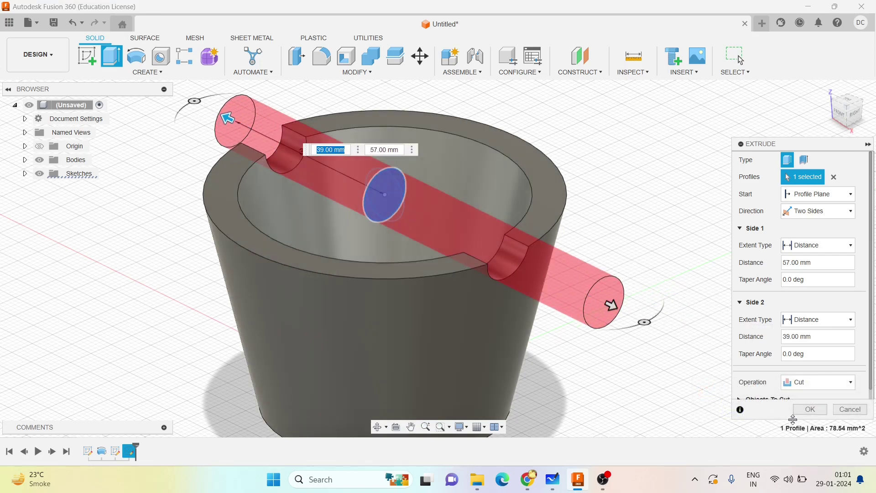
{"action": "left_click", "coordinate": [803, 410]}
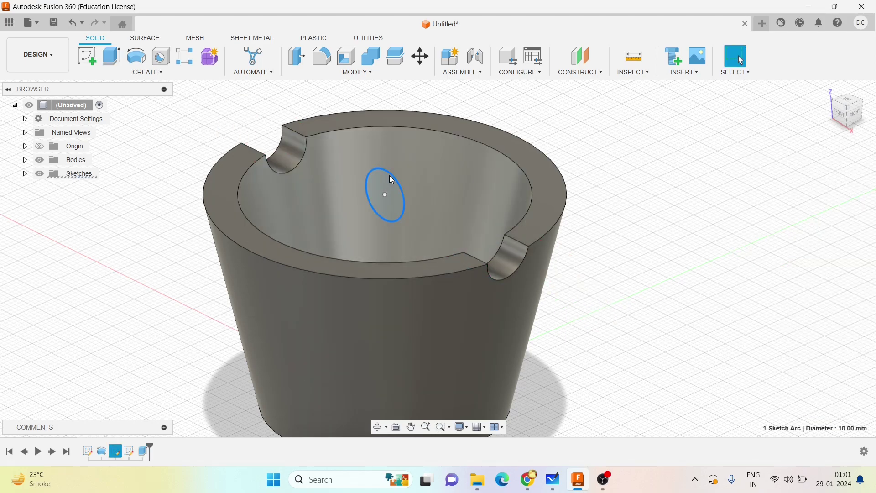
Cut the second circle two-sided (47 mm and 46 mm), adding two more rim notches.
{"action": "left_click", "coordinate": [111, 56]}
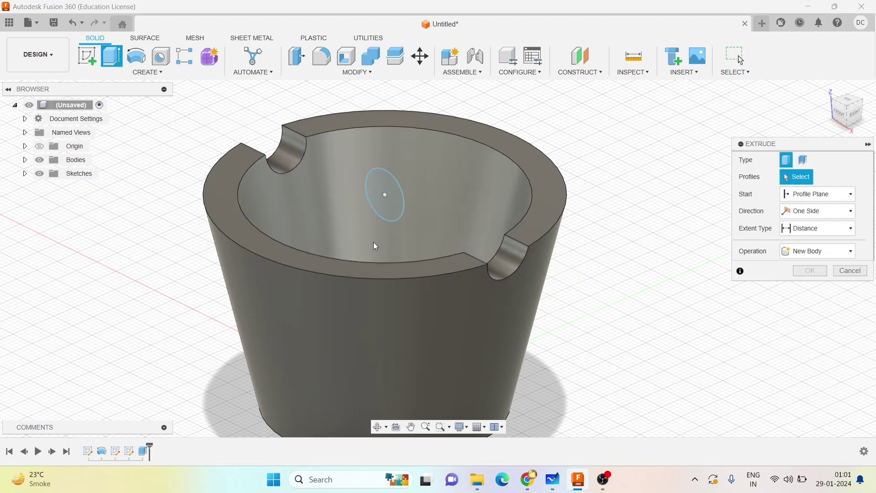
{"action": "left_click", "coordinate": [814, 211]}
{"action": "left_click", "coordinate": [806, 237]}
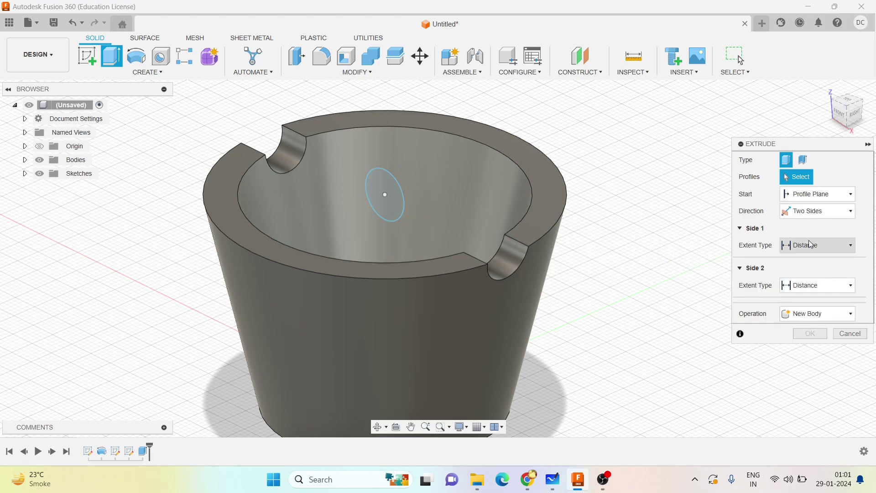
{"action": "left_click", "coordinate": [810, 312]}
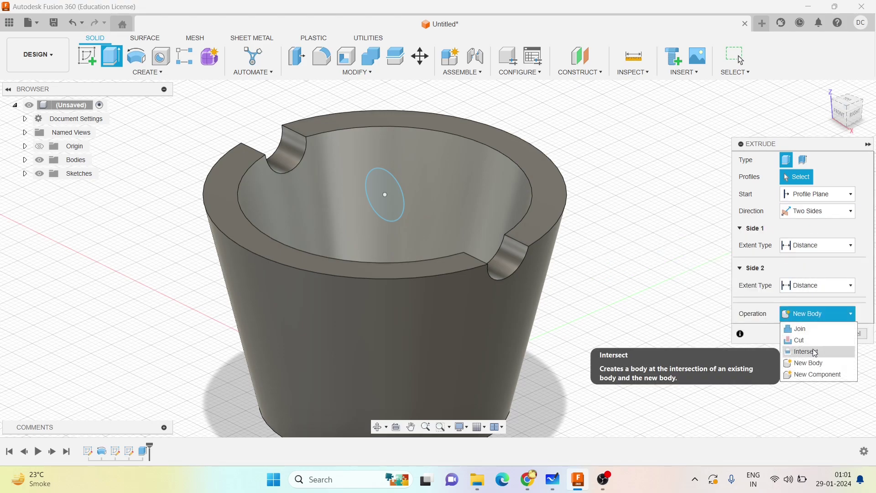
{"action": "left_click", "coordinate": [818, 338]}
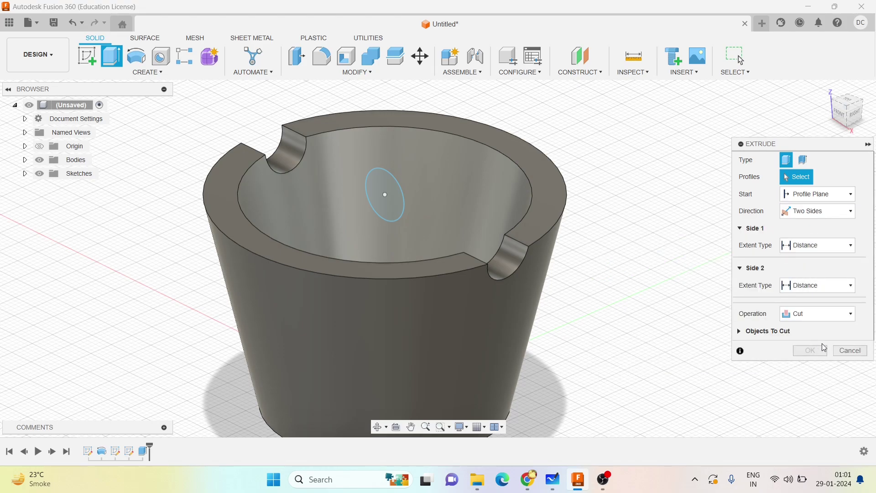
{"action": "left_click", "coordinate": [391, 178]}
{"action": "left_click_drag", "start_coordinate": [393, 189], "coordinate": [603, 154]}
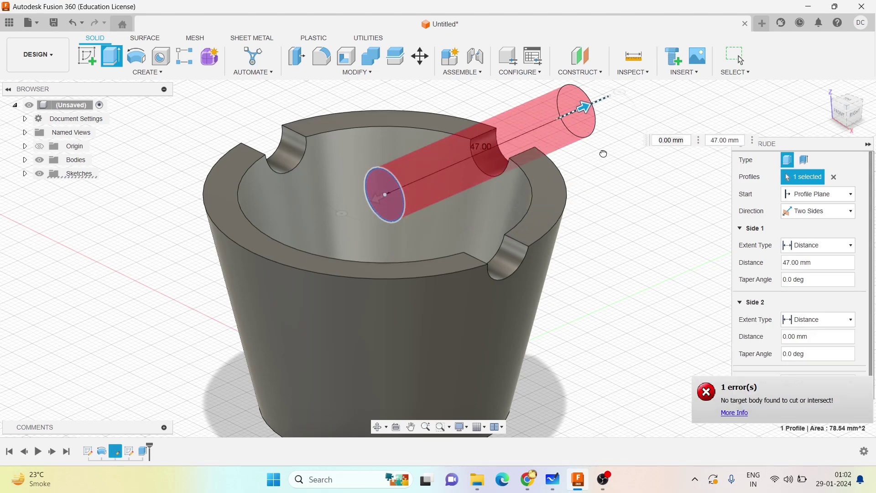
{"action": "left_click_drag", "start_coordinate": [376, 197], "coordinate": [175, 256]}
{"action": "left_click", "coordinate": [800, 410]}
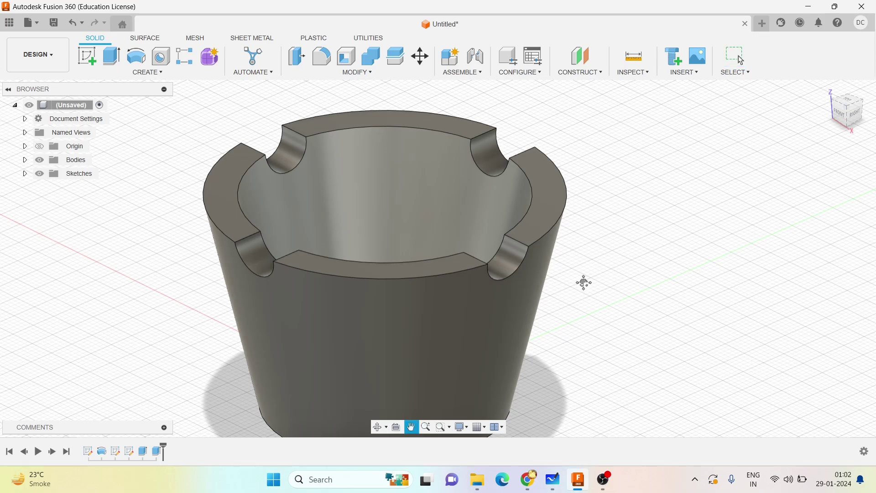
{"action": "scroll", "coordinate": [589, 279], "scroll_direction": "up", "scroll_amount": 2}
{"action": "scroll", "coordinate": [629, 257], "scroll_direction": "up", "scroll_amount": 2}
{"action": "scroll", "coordinate": [628, 260], "scroll_direction": "down", "scroll_amount": 3}
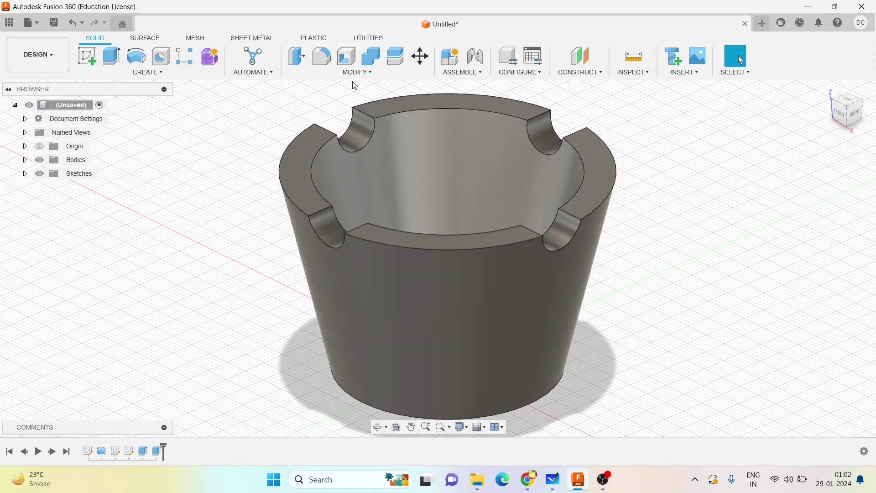
Apply the Steel, Cast physical material from the library to the cup body.
{"action": "left_click", "coordinate": [357, 72]}
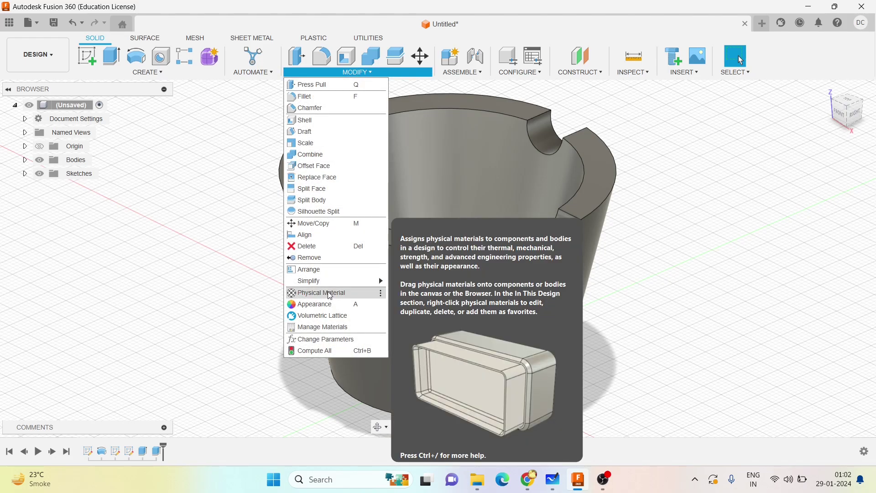
{"action": "left_click", "coordinate": [629, 306]}
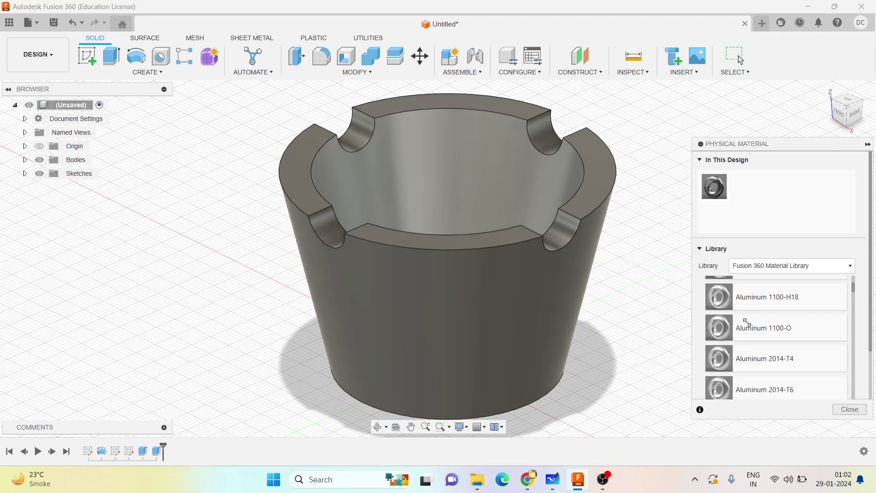
{"action": "left_click_drag", "start_coordinate": [853, 288], "coordinate": [842, 386]}
{"action": "scroll", "coordinate": [801, 374], "scroll_direction": "down", "scroll_amount": 3}
{"action": "scroll", "coordinate": [801, 374], "scroll_direction": "down", "scroll_amount": 10}
{"action": "scroll", "coordinate": [808, 367], "scroll_direction": "down", "scroll_amount": 6}
{"action": "scroll", "coordinate": [785, 337], "scroll_direction": "up", "scroll_amount": 10}
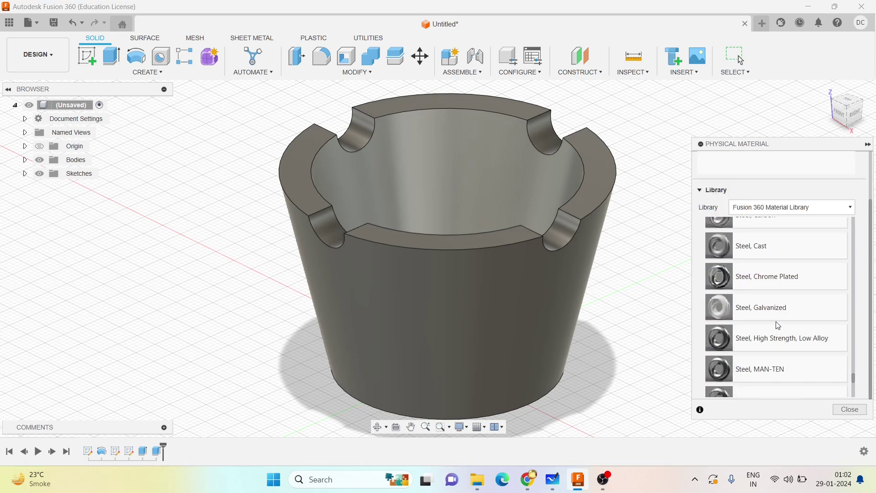
{"action": "left_click_drag", "start_coordinate": [761, 249], "coordinate": [475, 280]}
{"action": "left_click", "coordinate": [847, 411]}
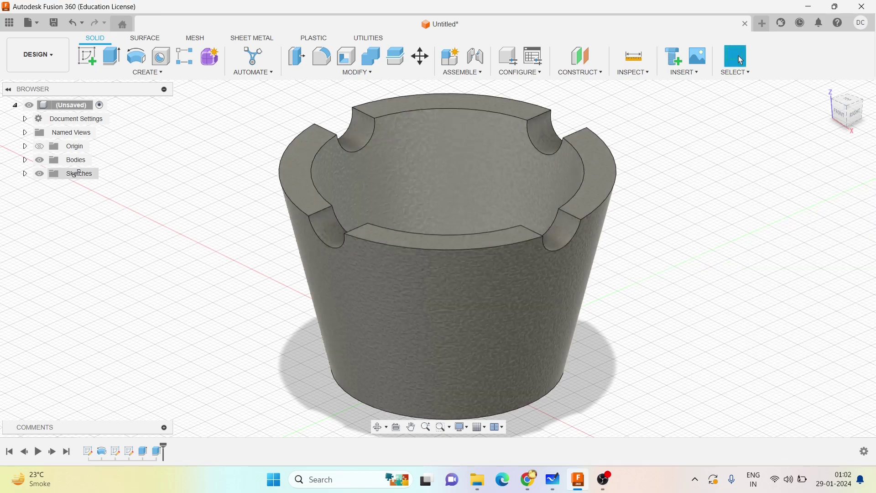
Convert the body into a component, rename it Cup, and save the design as Cup.
{"action": "right_click", "coordinate": [75, 160]}
{"action": "left_click", "coordinate": [89, 173]}
{"action": "right_click", "coordinate": [91, 177]}
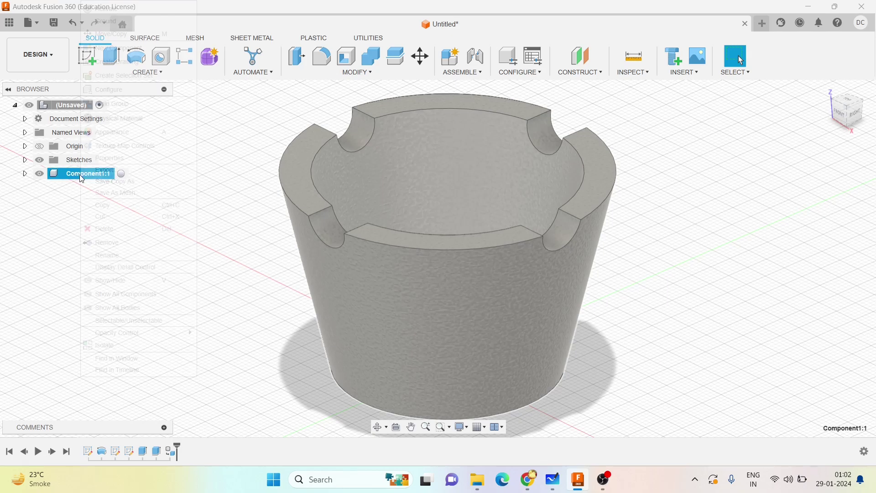
{"action": "left_click", "coordinate": [107, 255]}
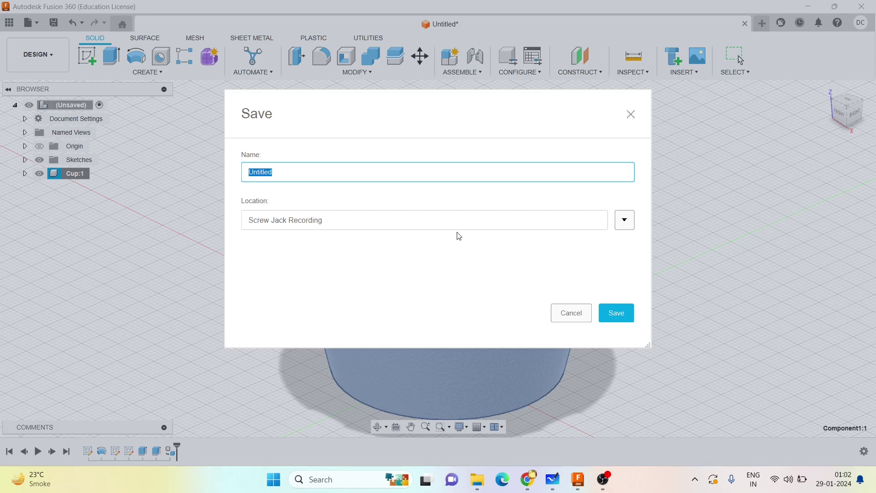
{"action": "key", "text": "Return"}
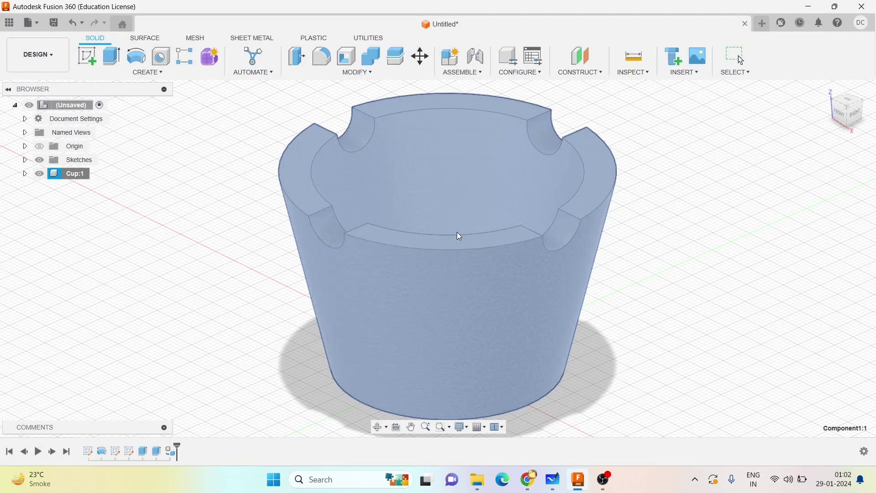